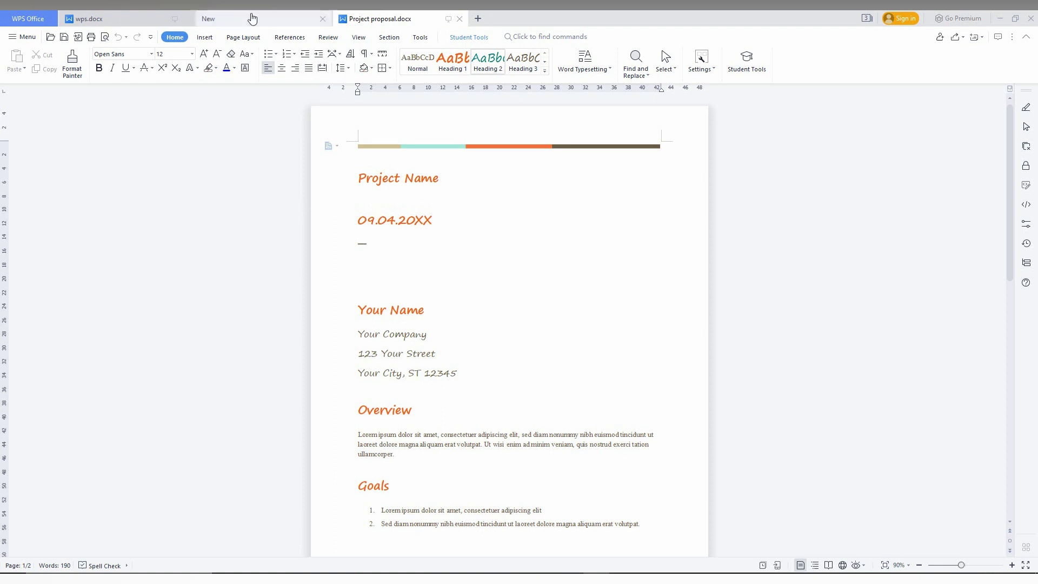
On the Page Layout tab, nudge the top margin down from 0.75 in to 0.65 in.
{"action": "left_click", "coordinate": [241, 37]}
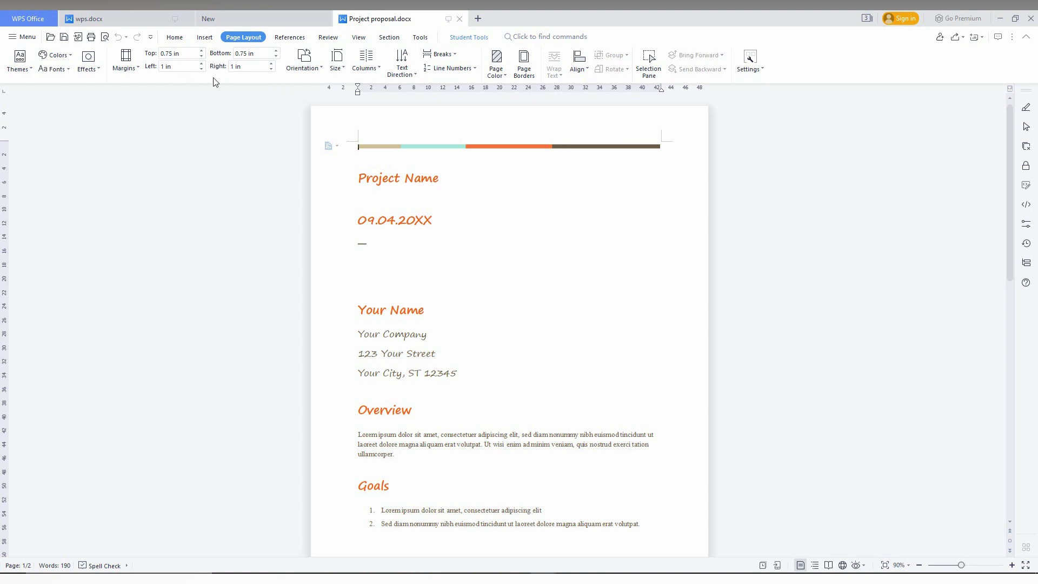
{"action": "left_click", "coordinate": [200, 58]}
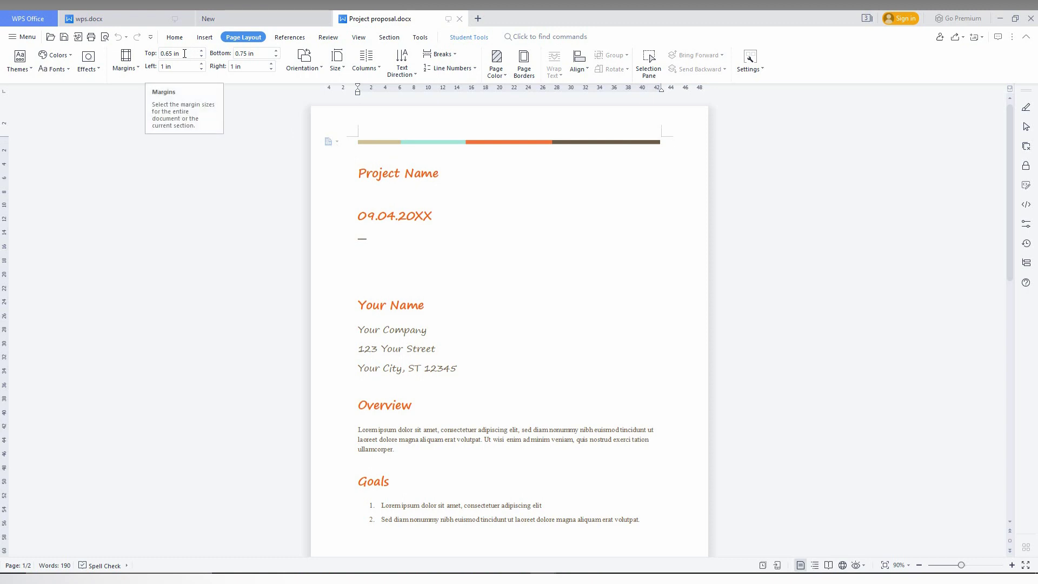
Enter 1 inch in the Top and Bottom margin fields and apply it to the page.
{"action": "left_click_drag", "start_coordinate": [185, 54], "coordinate": [155, 54]}
{"action": "type", "text": "1"}
{"action": "key", "text": "Return"}
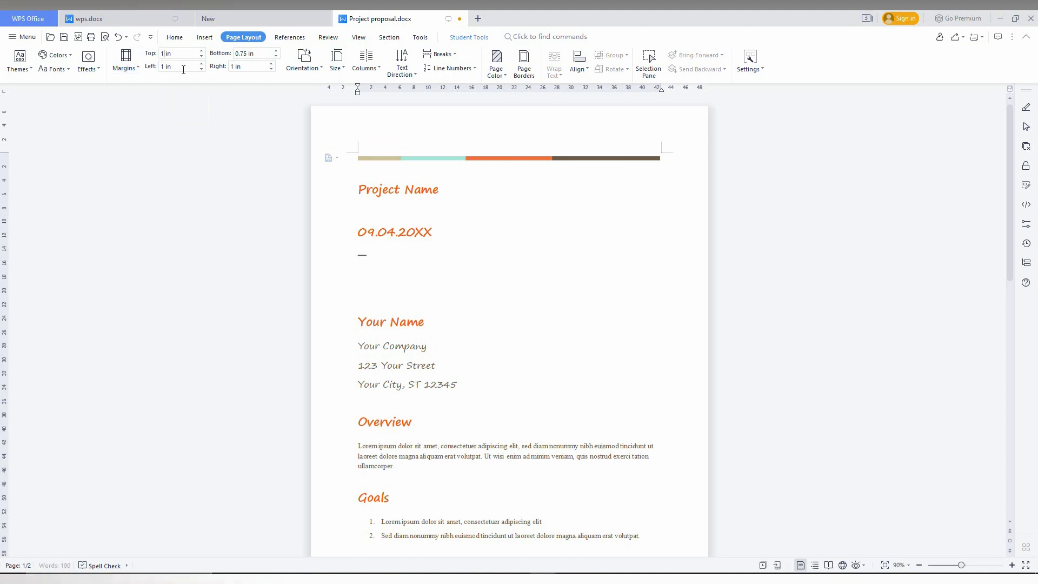
{"action": "left_click_drag", "start_coordinate": [260, 53], "coordinate": [195, 54]}
{"action": "type", "text": "1"}
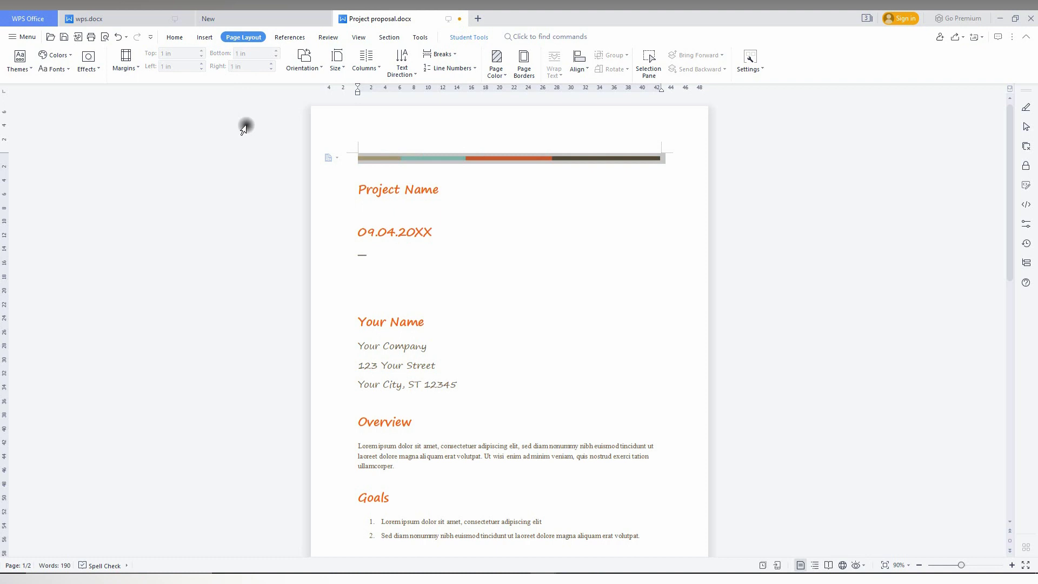
{"action": "left_click", "coordinate": [219, 182]}
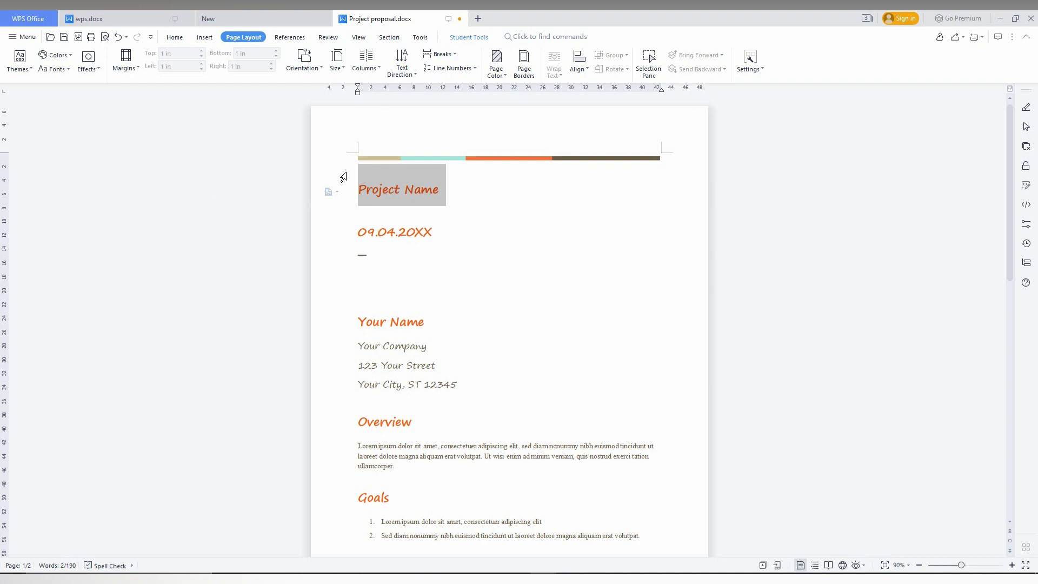
{"action": "left_click", "coordinate": [116, 308]}
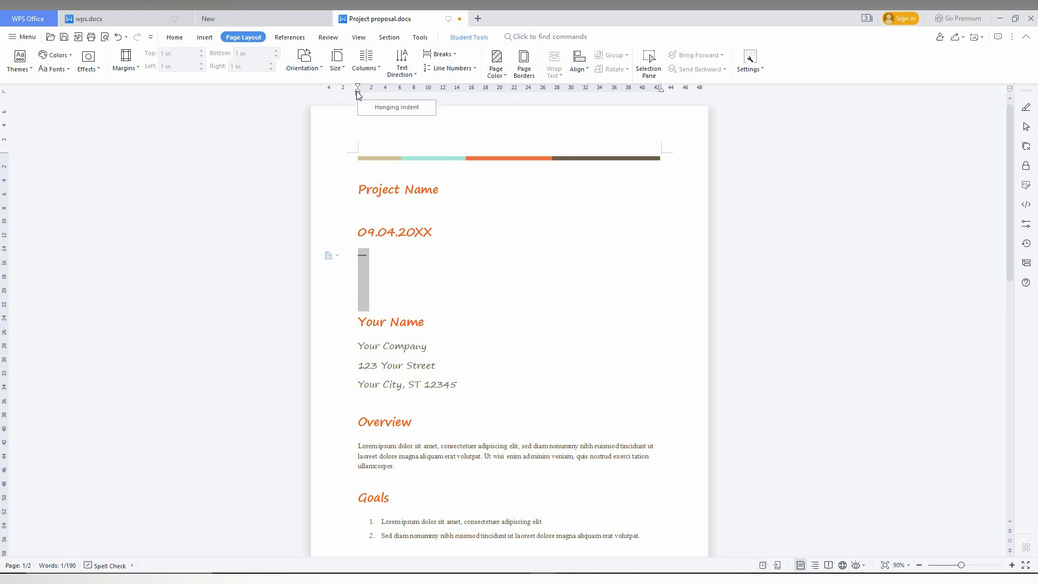
{"action": "left_click", "coordinate": [191, 159]}
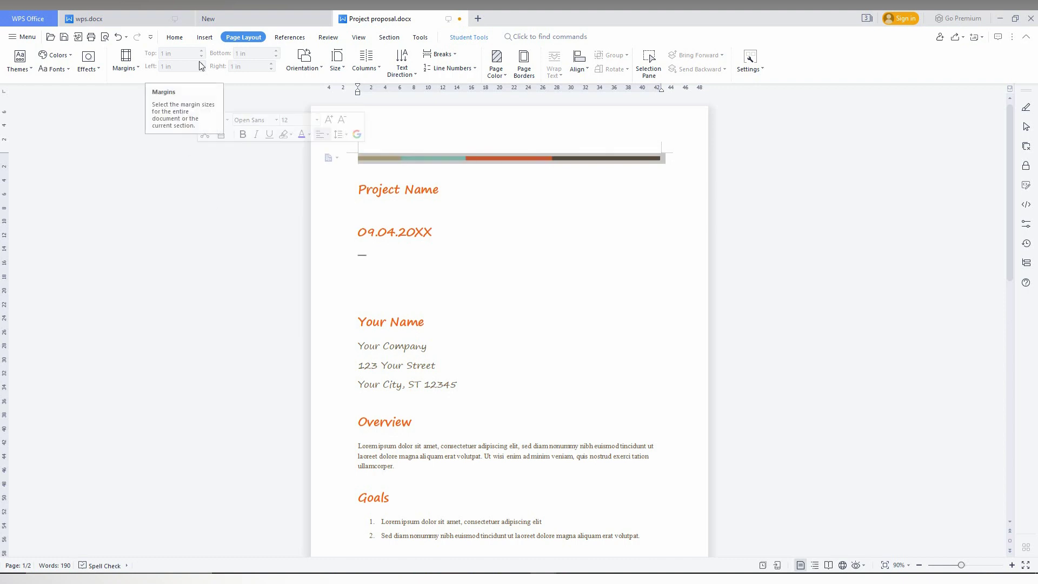
Open Custom Margins in Page Setup and move the dialog left to check the 1 inch margins.
{"action": "left_click", "coordinate": [130, 68]}
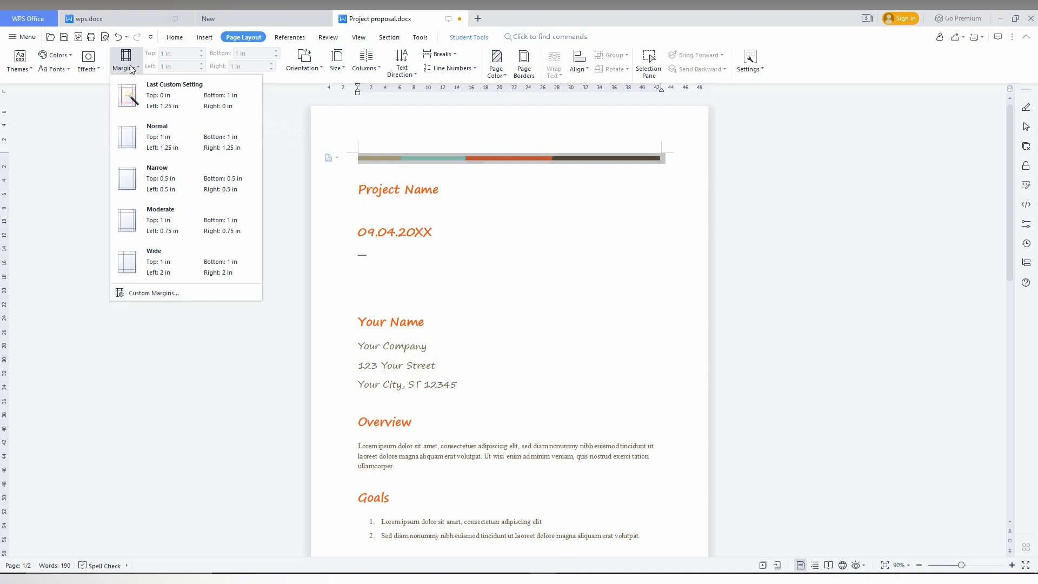
{"action": "left_click", "coordinate": [164, 297]}
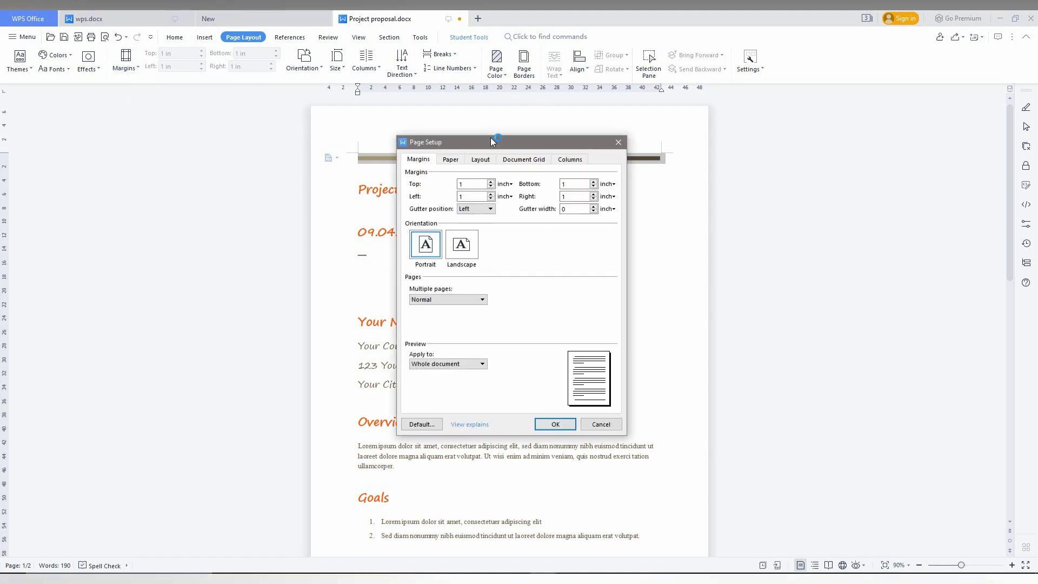
{"action": "left_click_drag", "start_coordinate": [465, 144], "coordinate": [197, 146]}
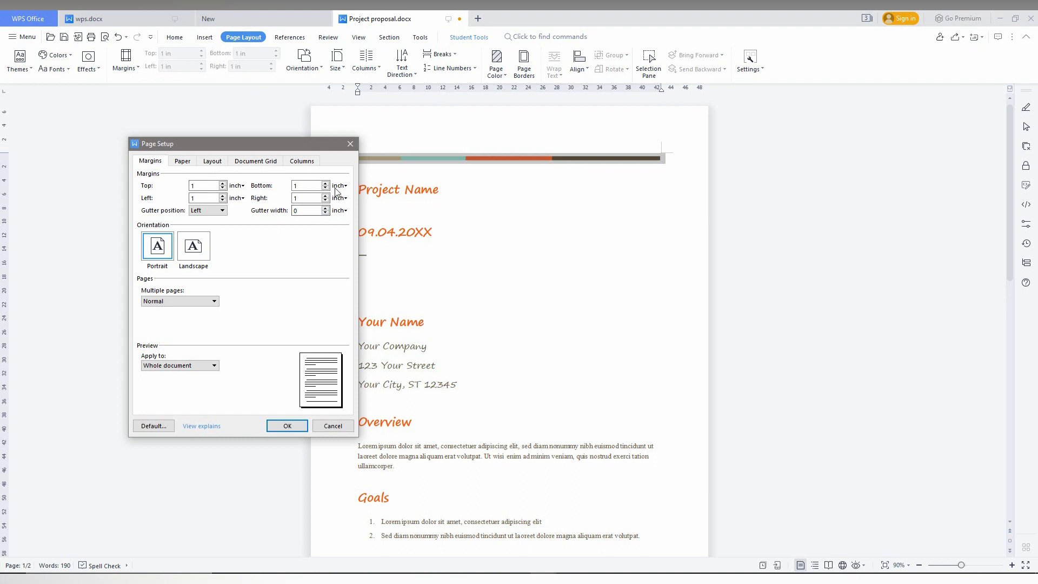
{"action": "left_click", "coordinate": [240, 186]}
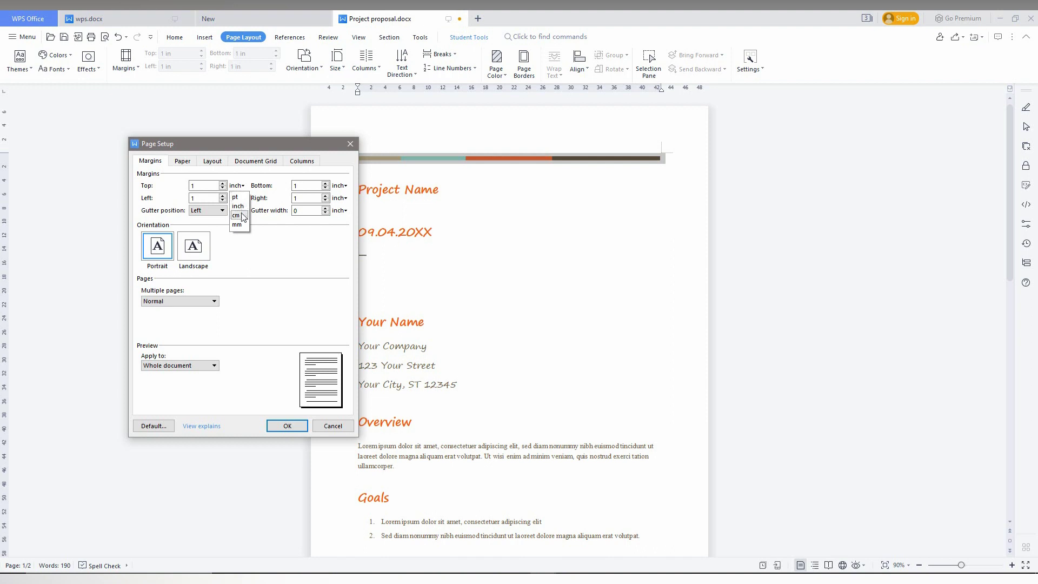
{"action": "left_click", "coordinate": [270, 278]}
{"action": "left_click", "coordinate": [183, 162]}
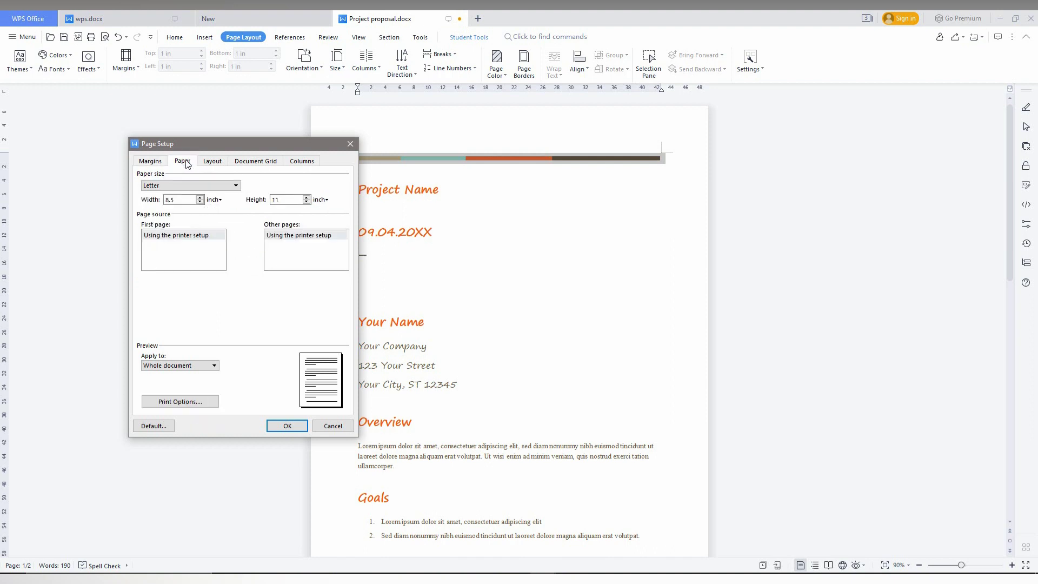
{"action": "left_click", "coordinate": [213, 161]}
{"action": "left_click", "coordinate": [268, 166]}
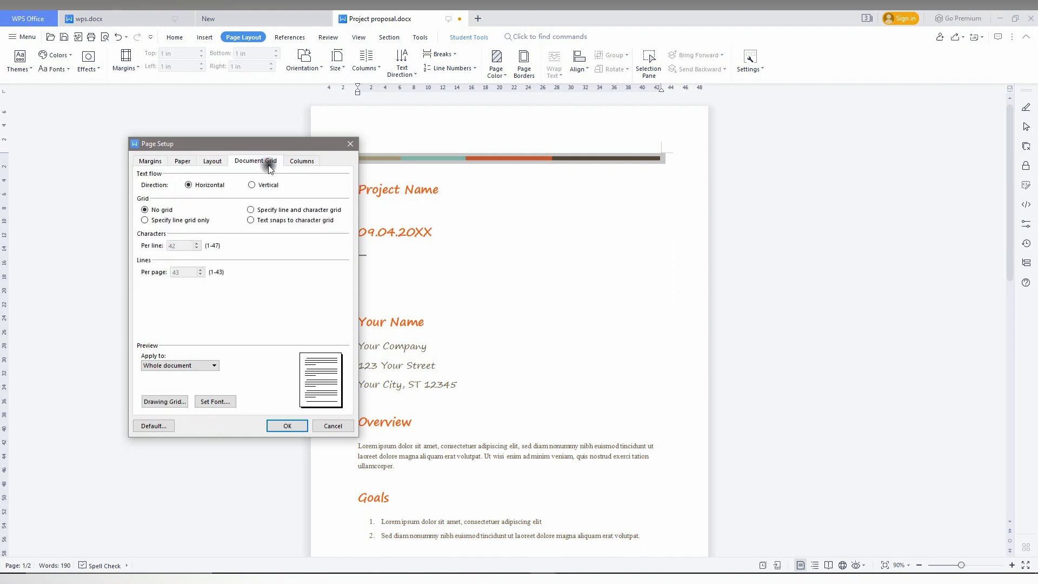
{"action": "left_click", "coordinate": [184, 163]}
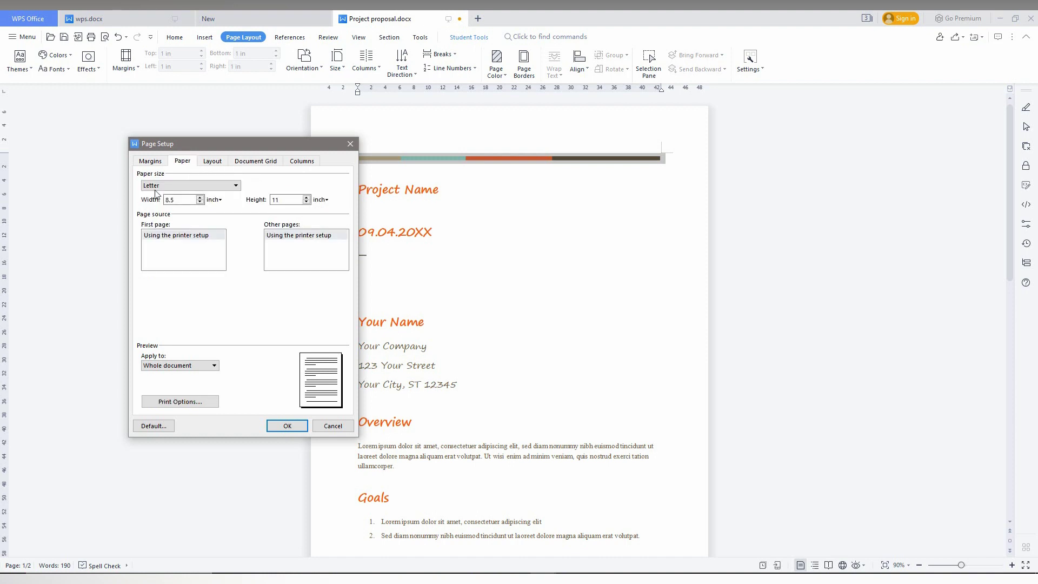
{"action": "left_click", "coordinate": [155, 163]}
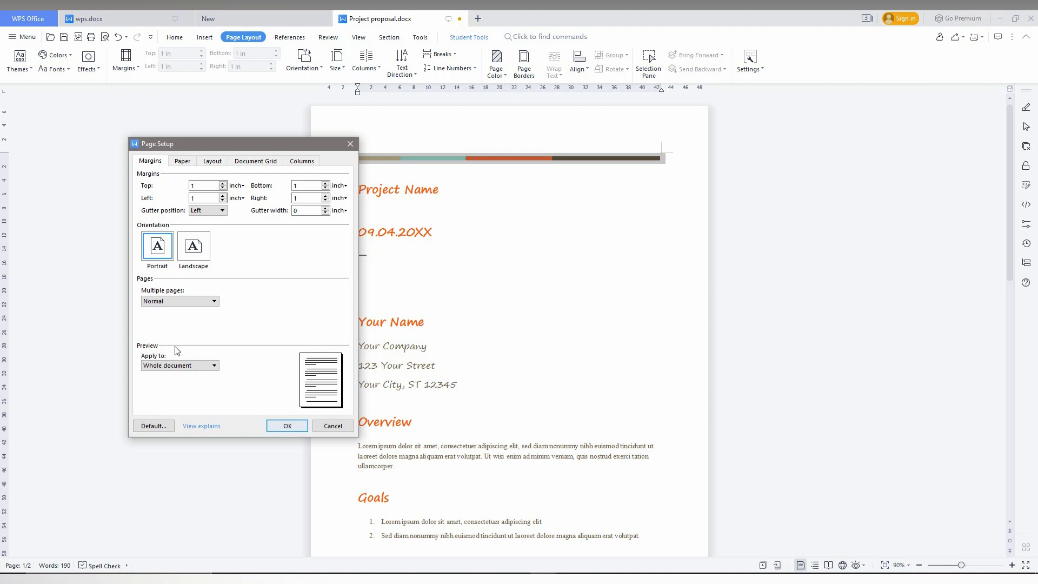
Apply the 1 inch margins to the whole document, confirm with OK, then select the Project Name heading.
{"action": "left_click", "coordinate": [175, 366]}
{"action": "left_click", "coordinate": [257, 355]}
{"action": "left_click", "coordinate": [286, 426]}
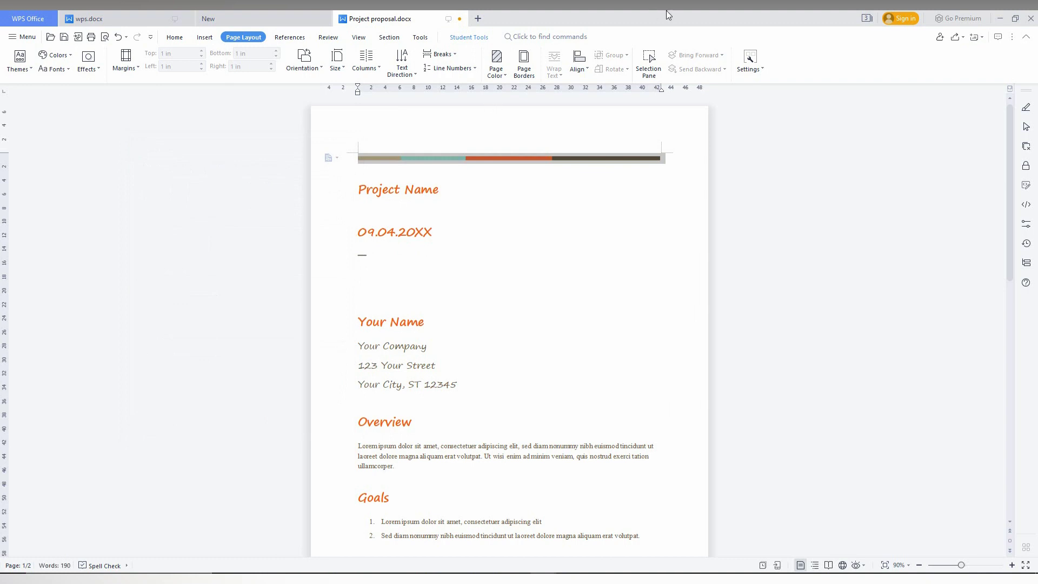
{"action": "scroll", "coordinate": [877, 251], "scroll_direction": "down", "scroll_amount": 3}
{"action": "scroll", "coordinate": [876, 252], "scroll_direction": "up", "scroll_amount": 3}
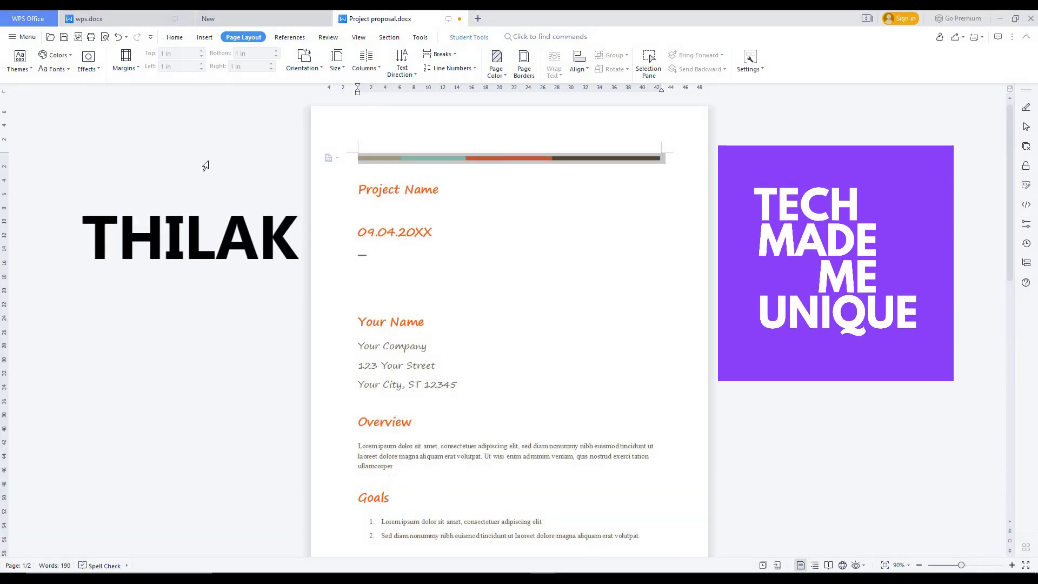
{"action": "left_click", "coordinate": [280, 196]}
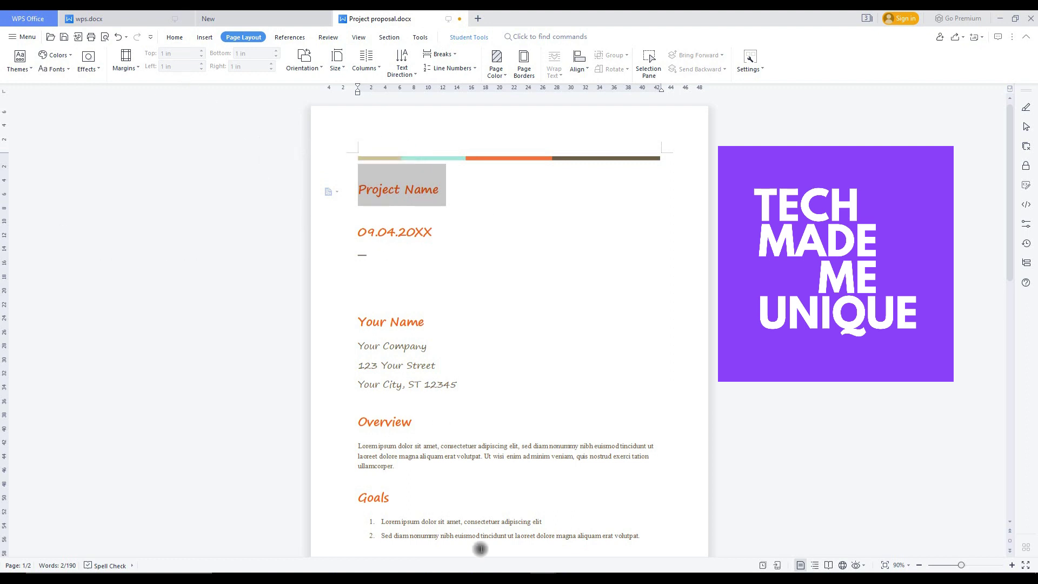